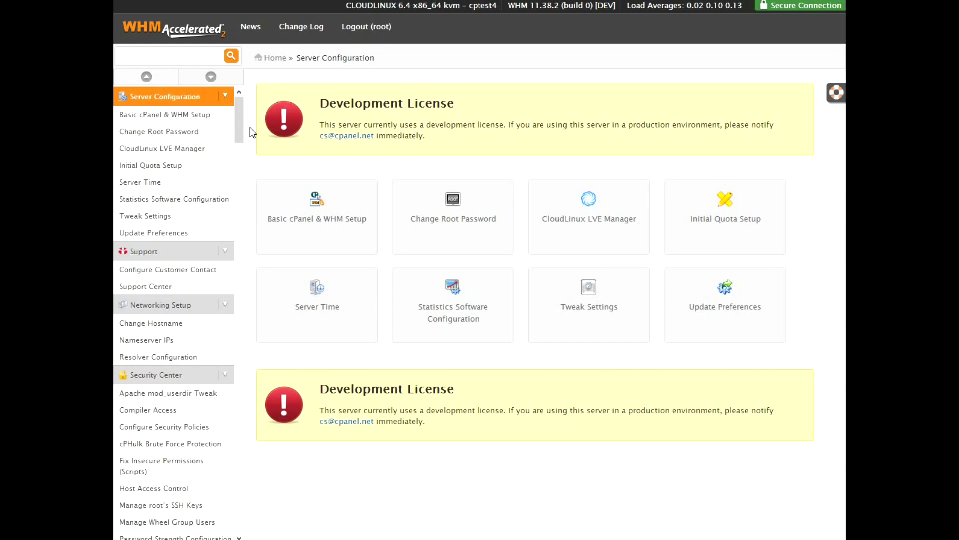
Open the CloudLinux LVE Manager, leaving the Current Usage refresh interval at 3.
click(220, 152)
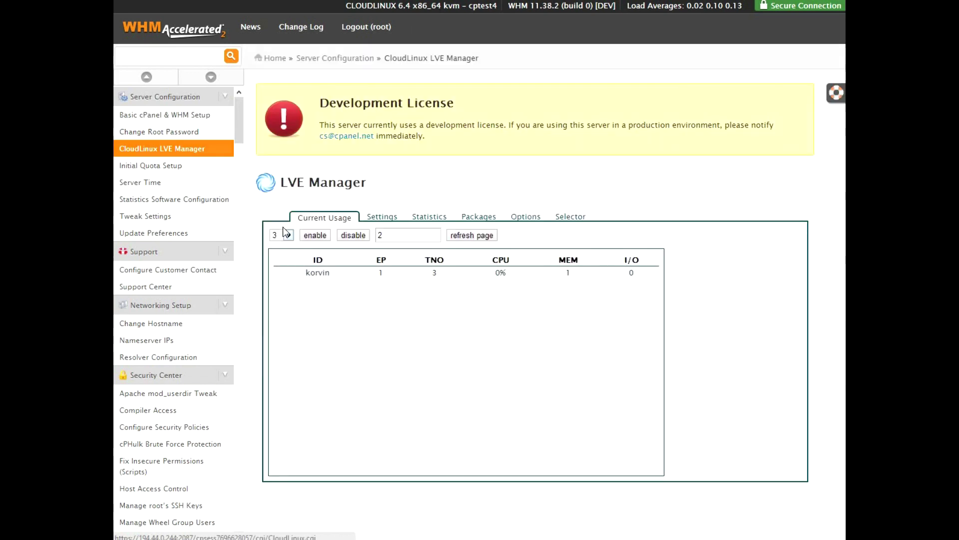
click(289, 237)
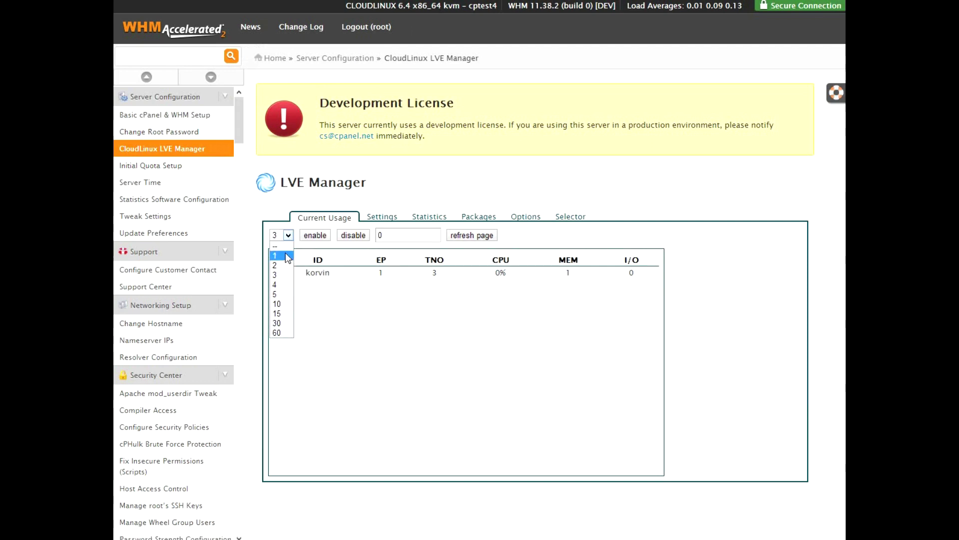
click(294, 225)
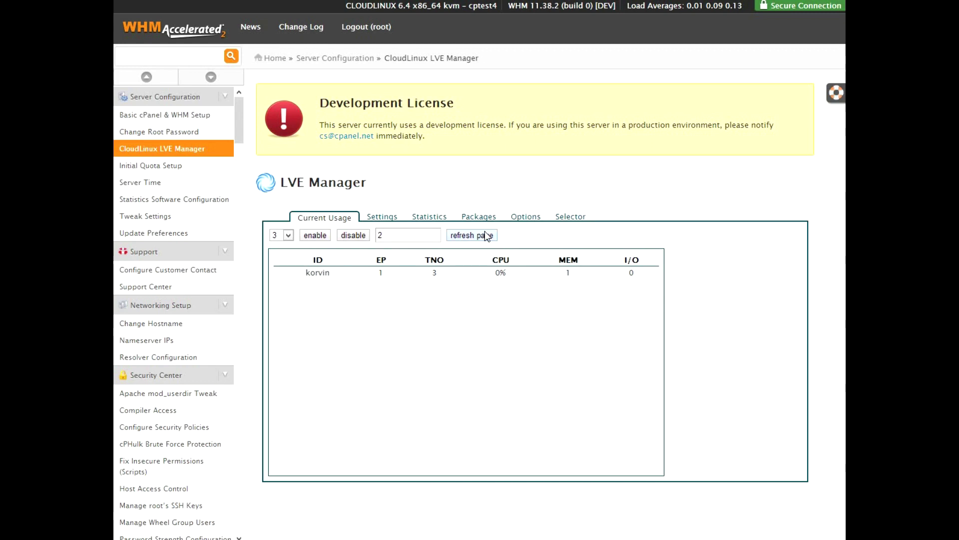
click(383, 217)
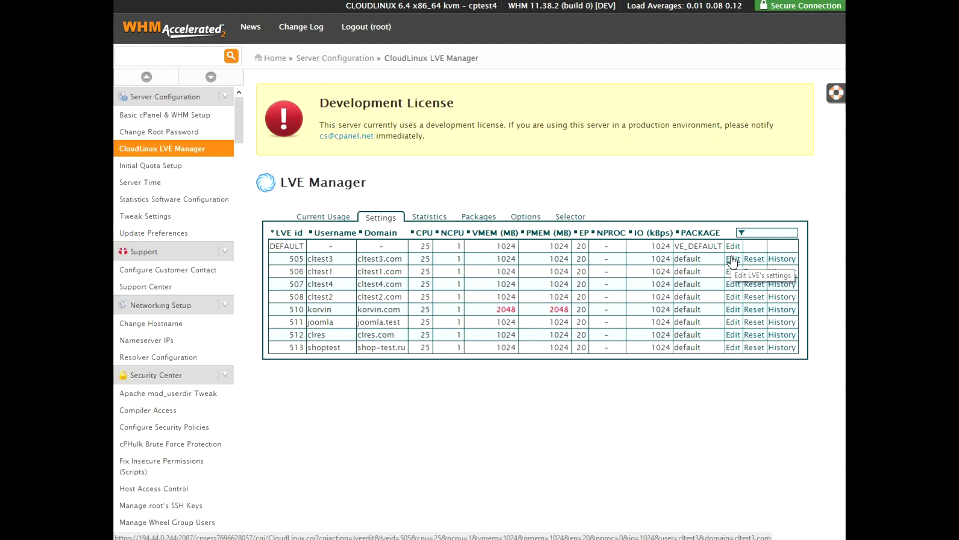
click(733, 259)
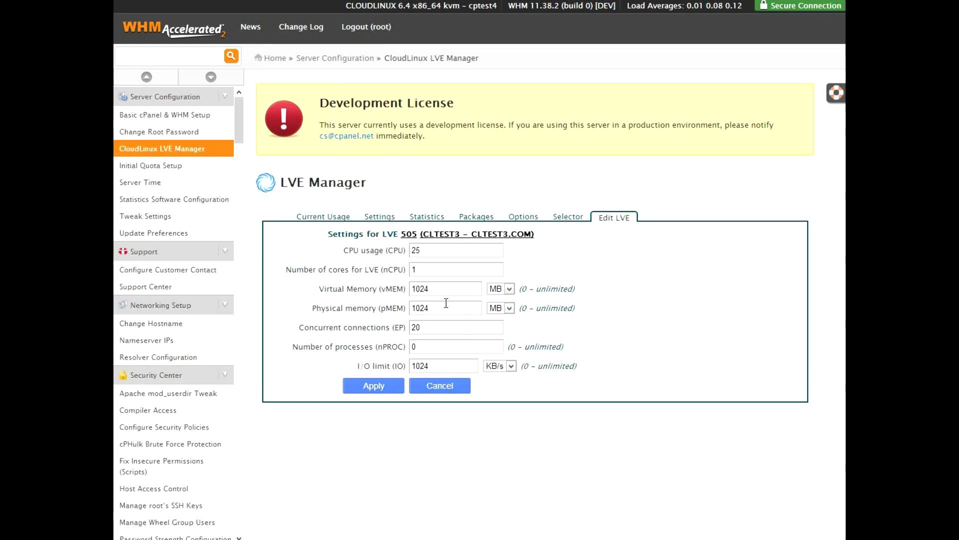
click(379, 386)
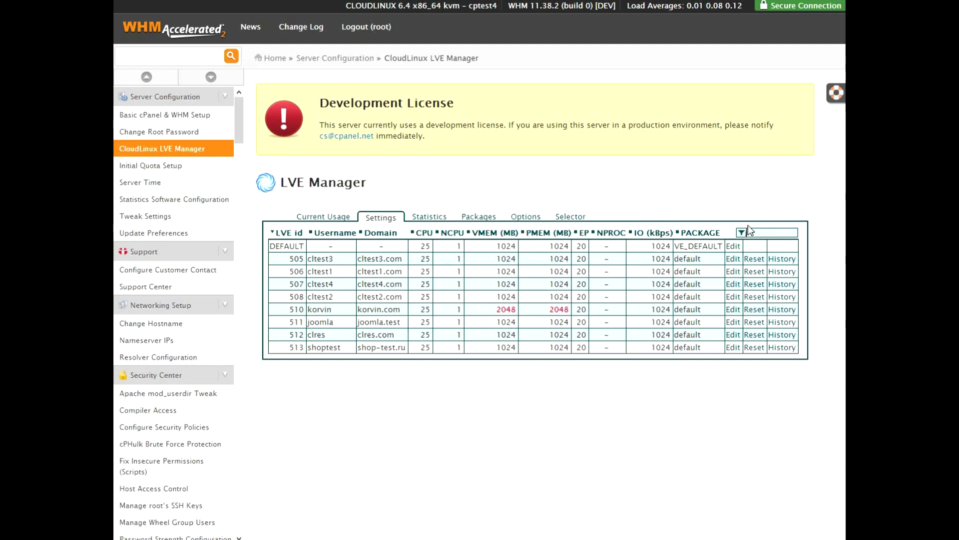
text(joomla)
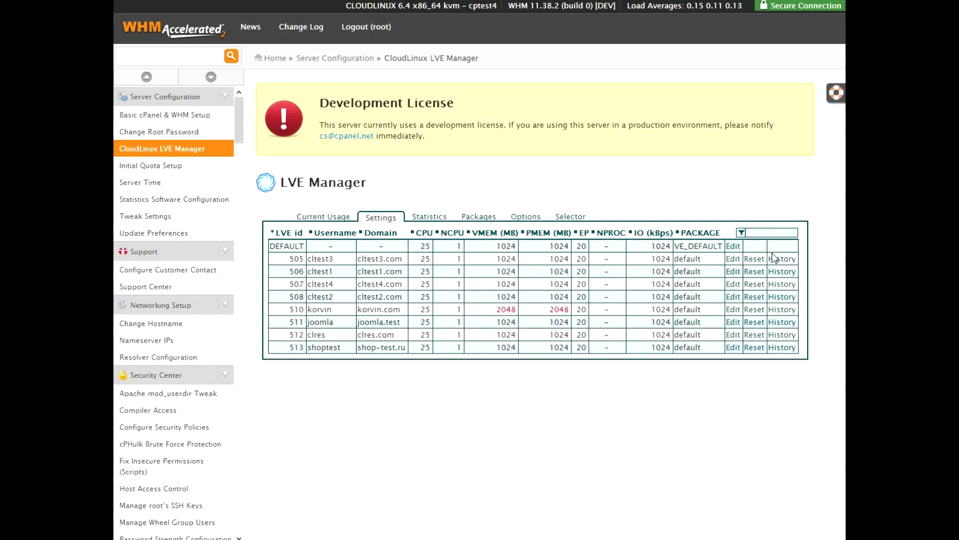
Check LVE 505's history, then run the Fault LVE by Any Limit statistics report.
click(779, 259)
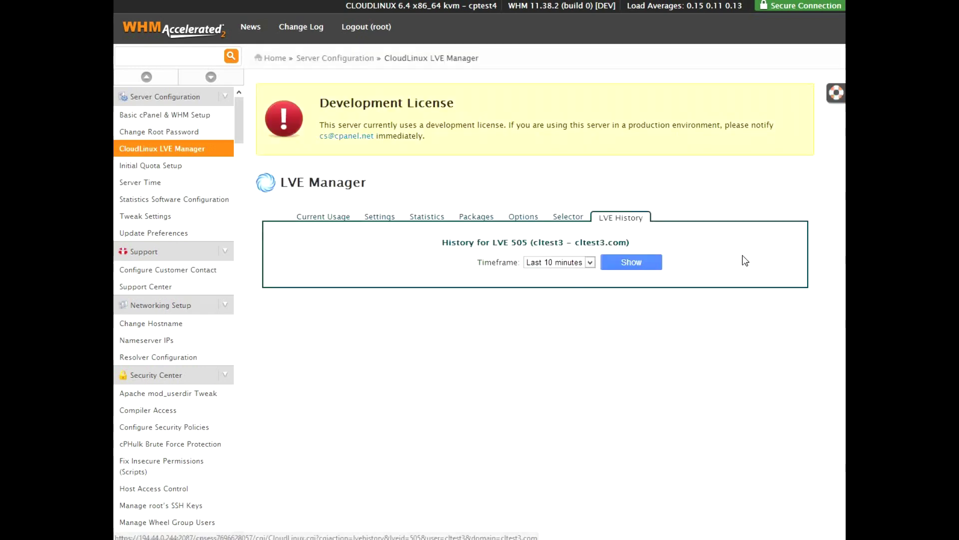
click(428, 217)
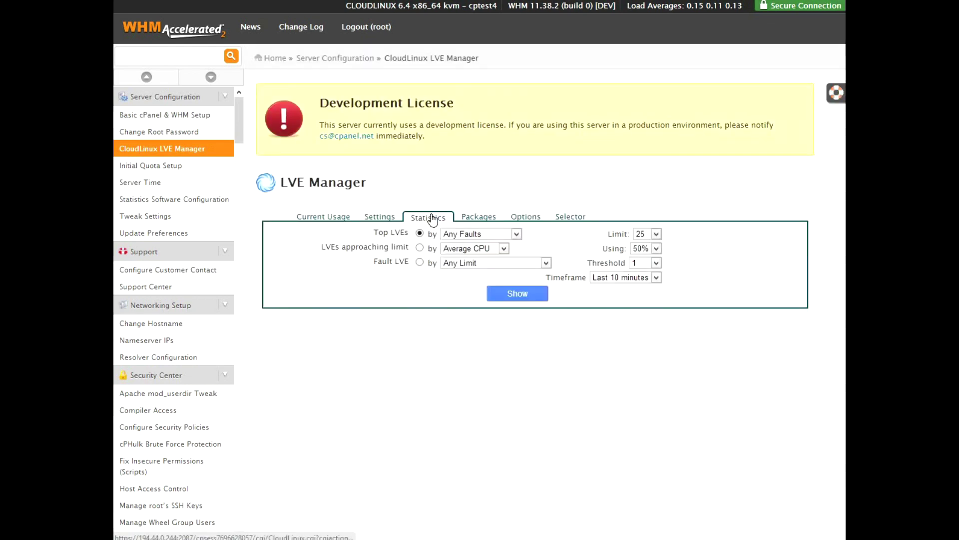
click(419, 248)
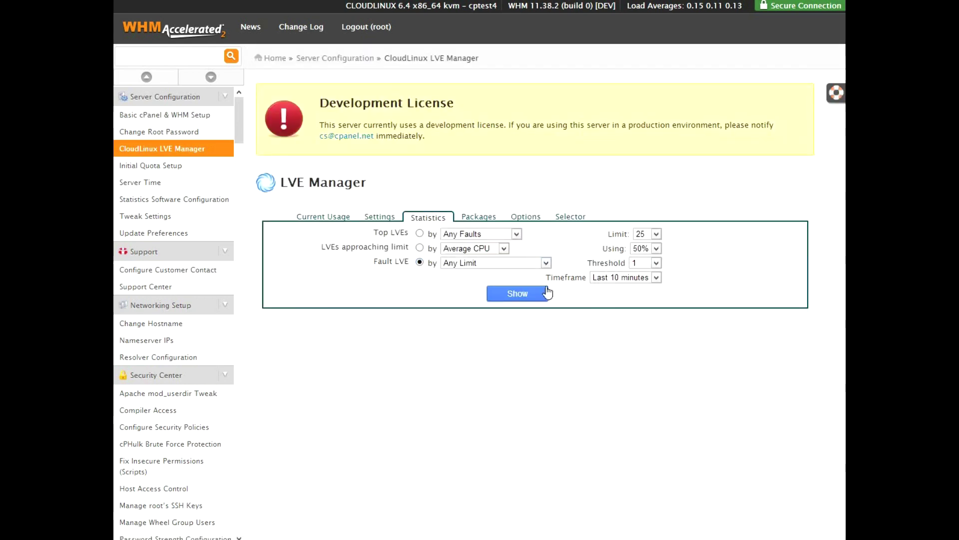
click(530, 295)
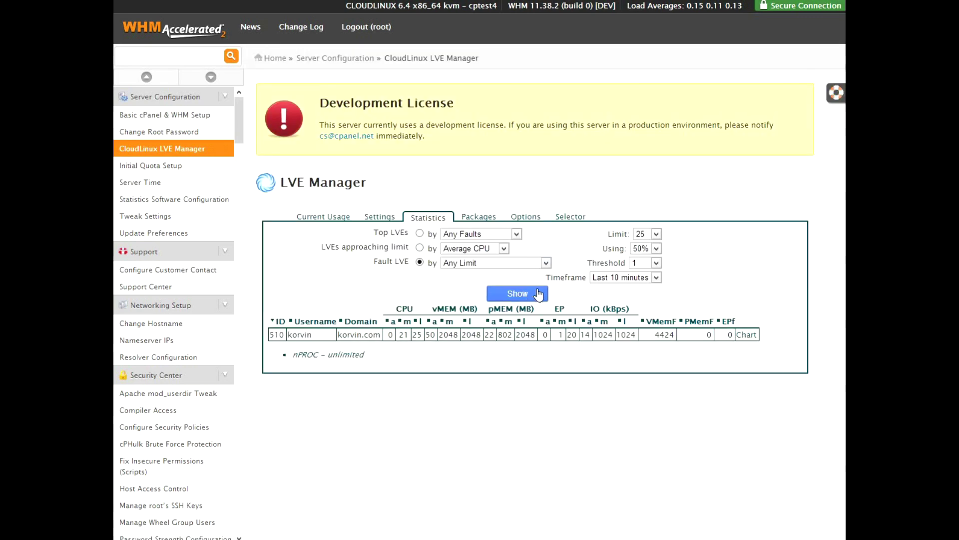
click(479, 217)
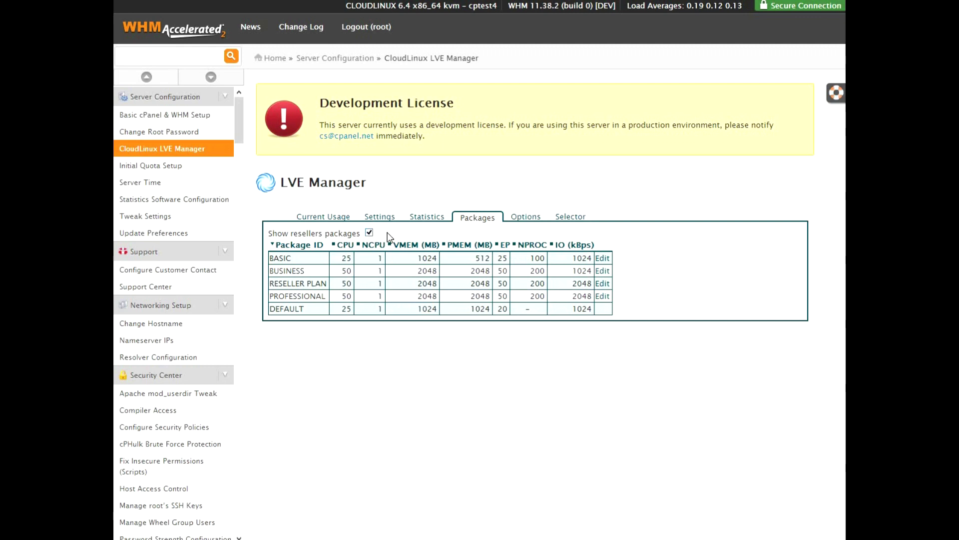
Apply the 'Hide LVE end user usage statistics' option in LVE Manager Options.
click(521, 220)
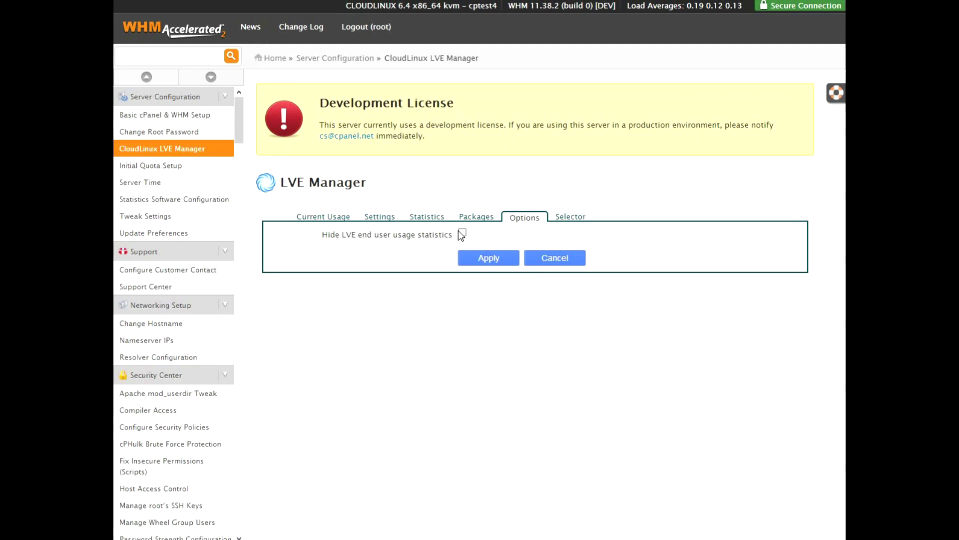
click(475, 259)
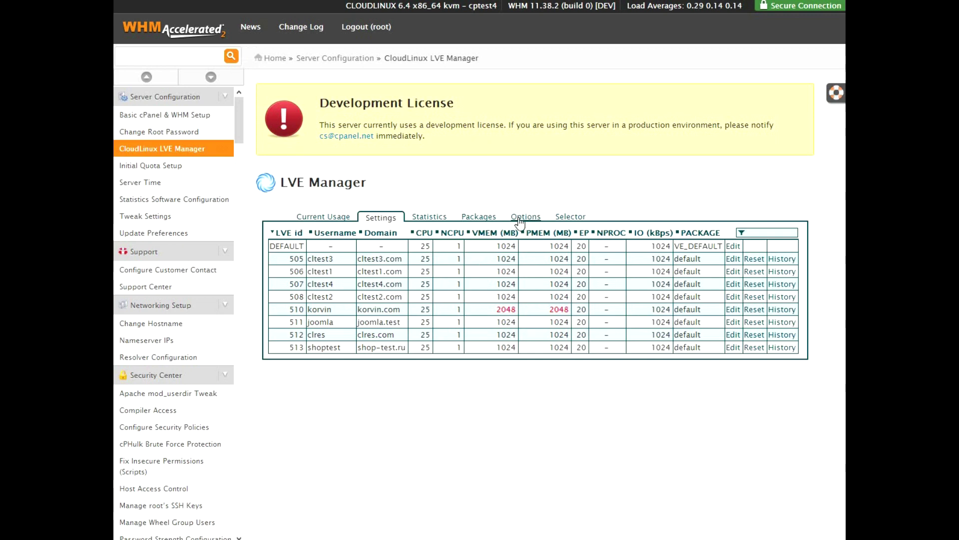
click(566, 219)
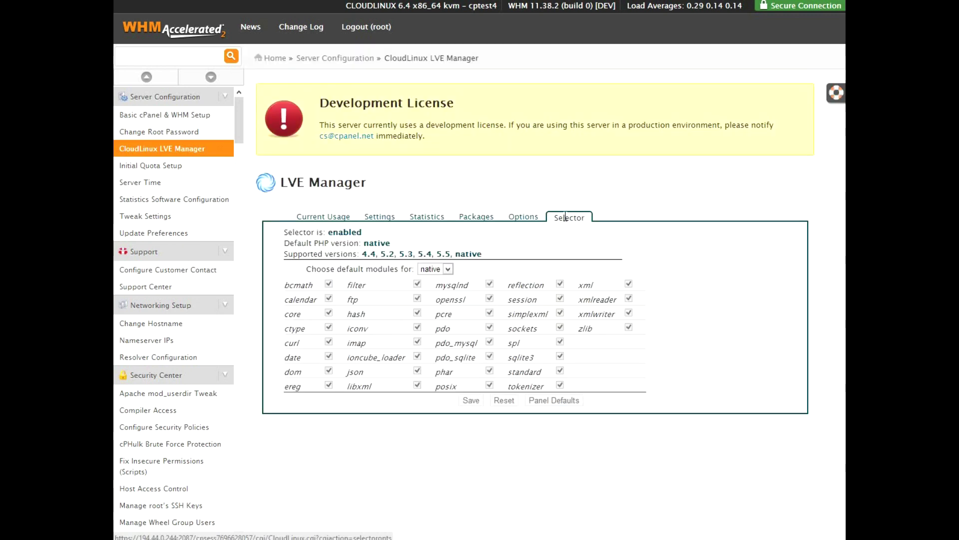
Show PHP Selector's default modules for PHP 4.4, then for PHP 5.2.
click(448, 269)
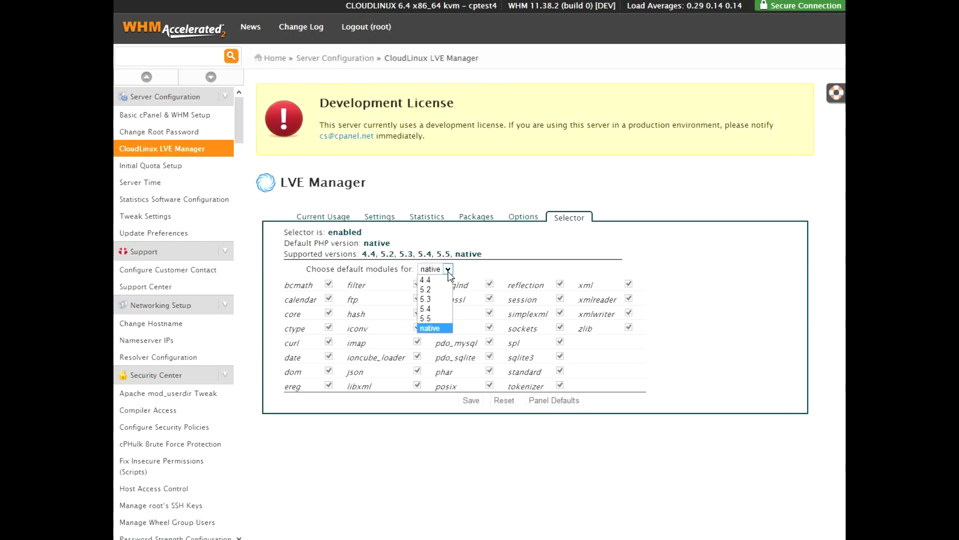
click(446, 277)
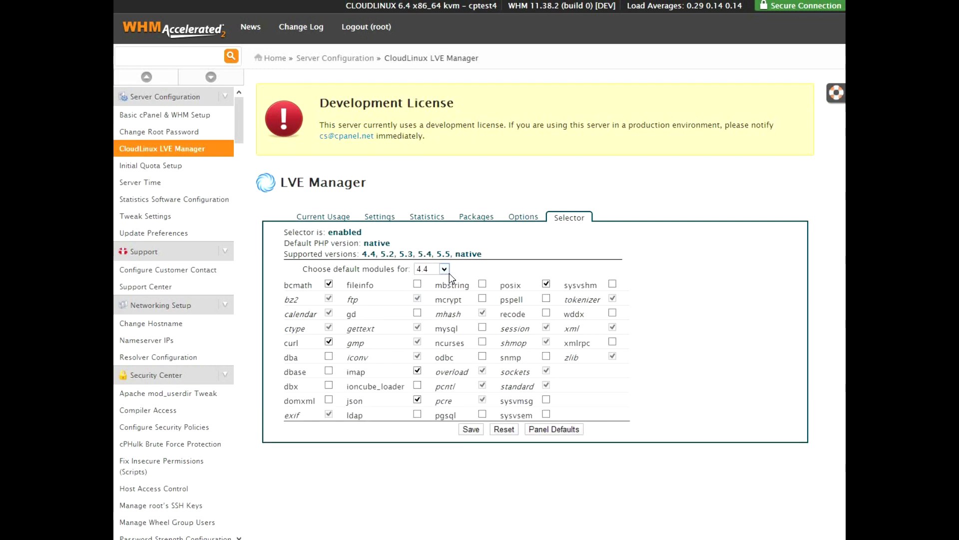
click(447, 269)
click(441, 289)
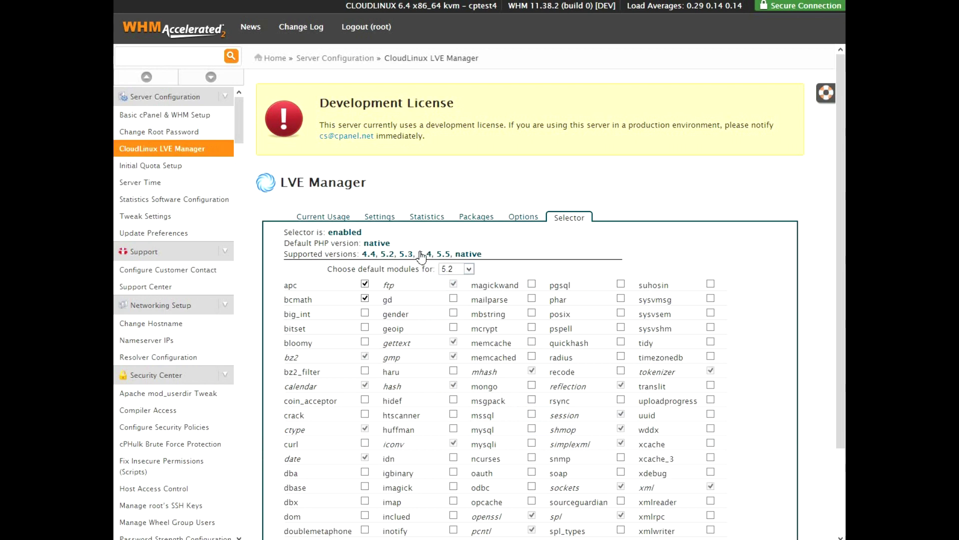
Disable the PHP Selector, then re-enable it, confirming each change.
click(346, 234)
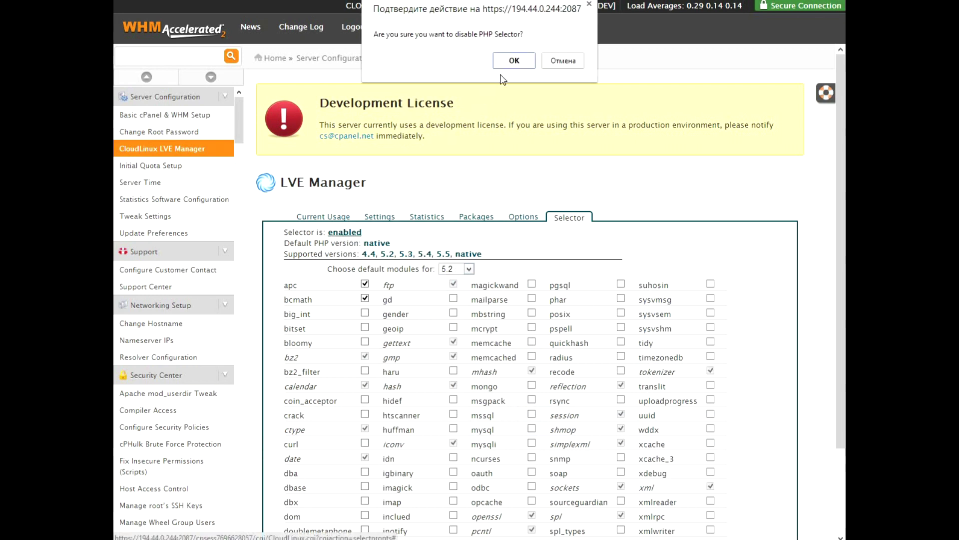
click(509, 64)
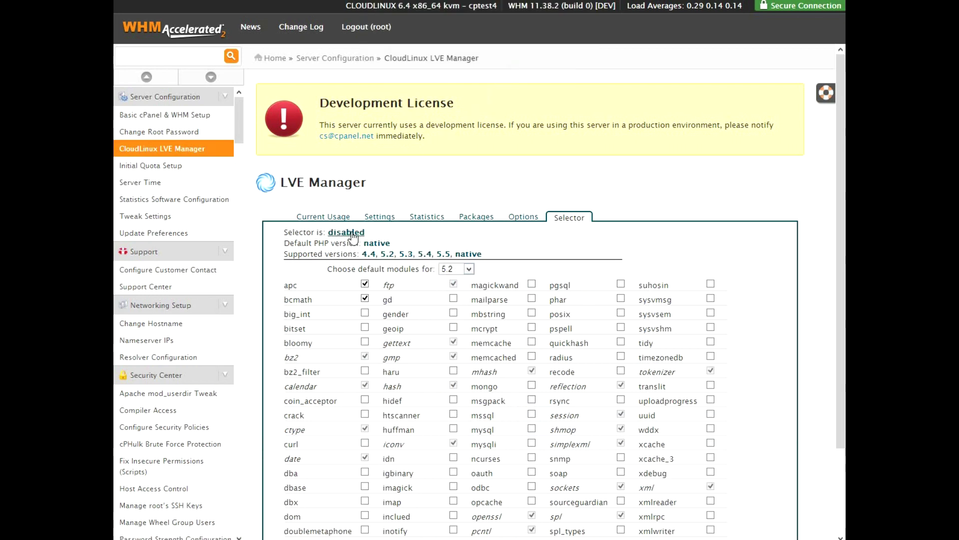
click(346, 231)
click(517, 63)
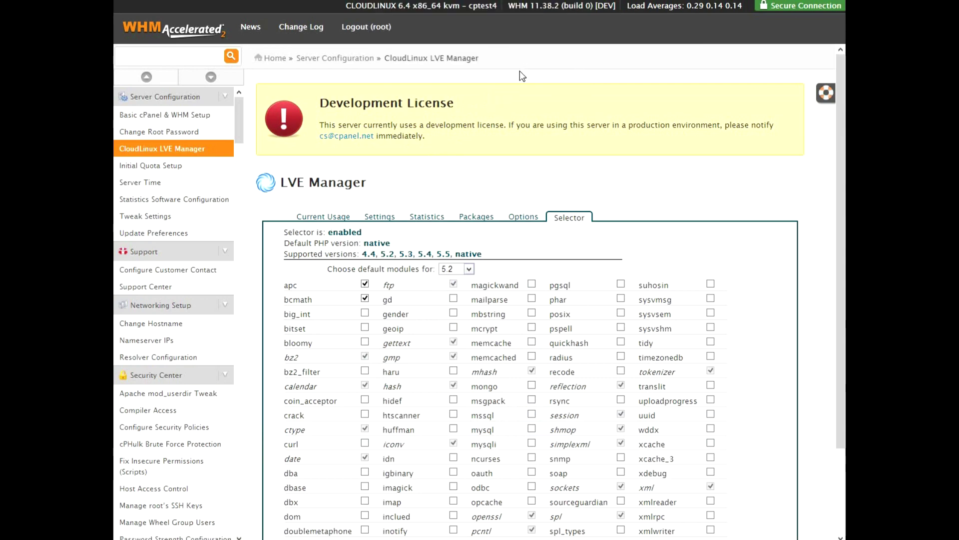